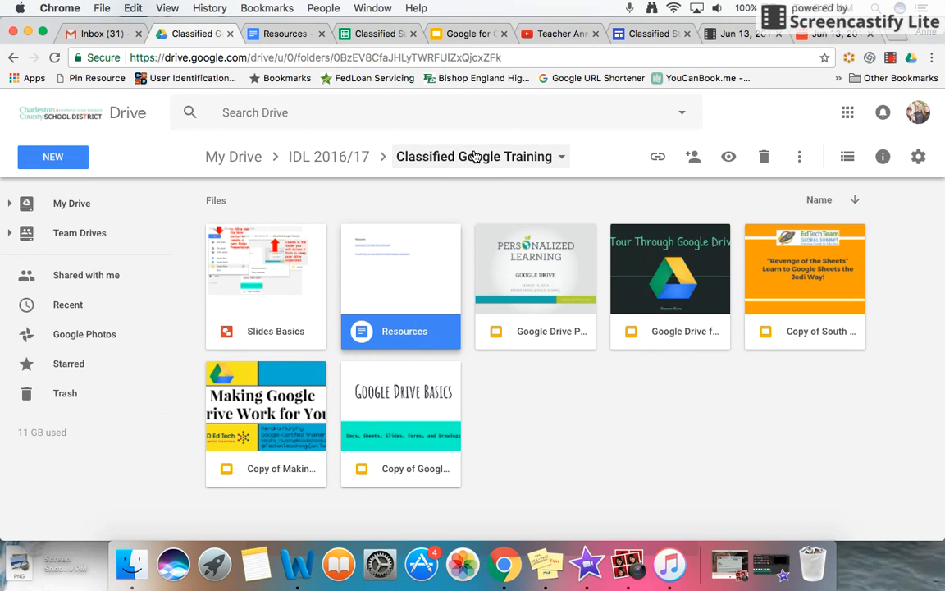
- Create a new Google Form in the shared Classified Google Training folder, accepting the folder's sharing permissions
left_click(57, 160)
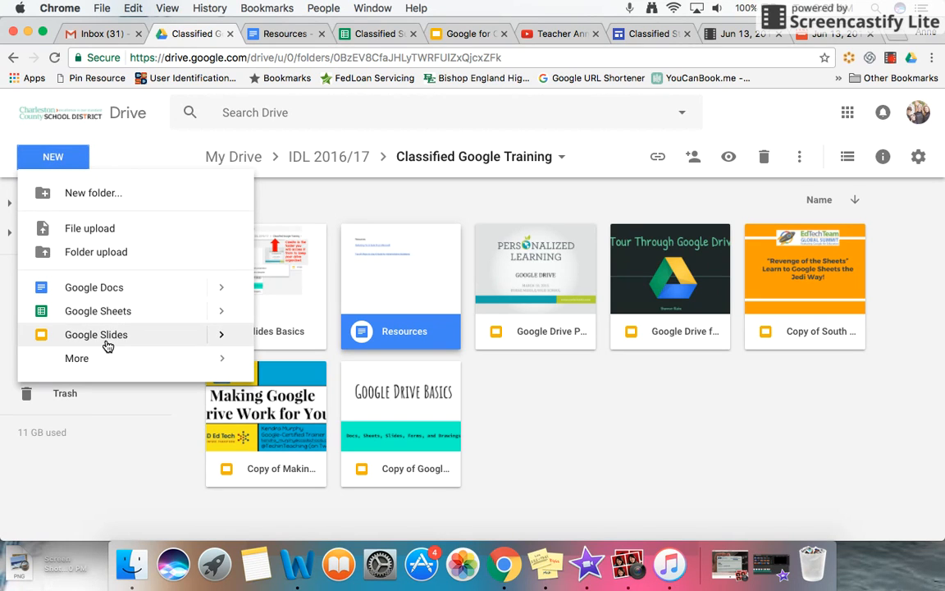
mouse_move(105, 364)
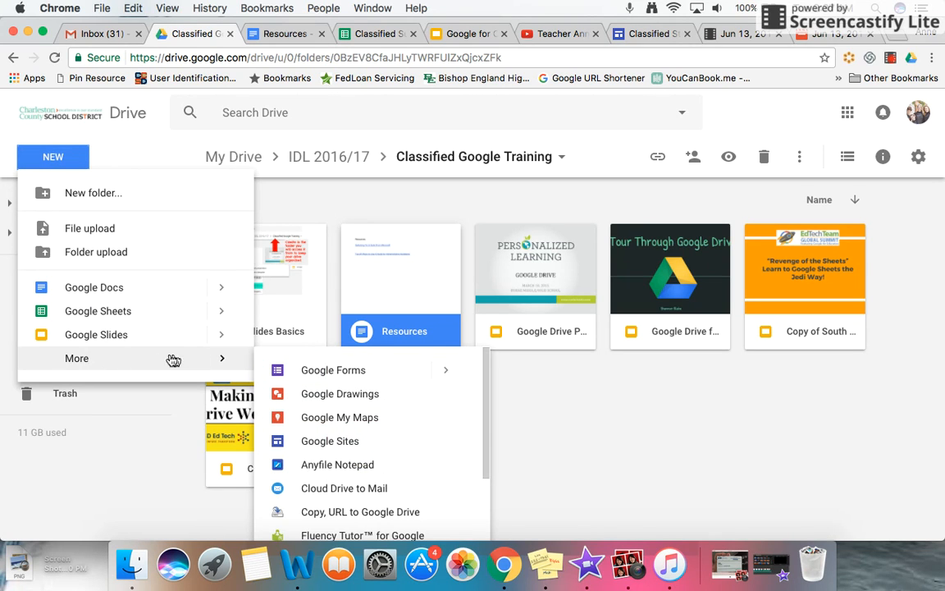
left_click(333, 371)
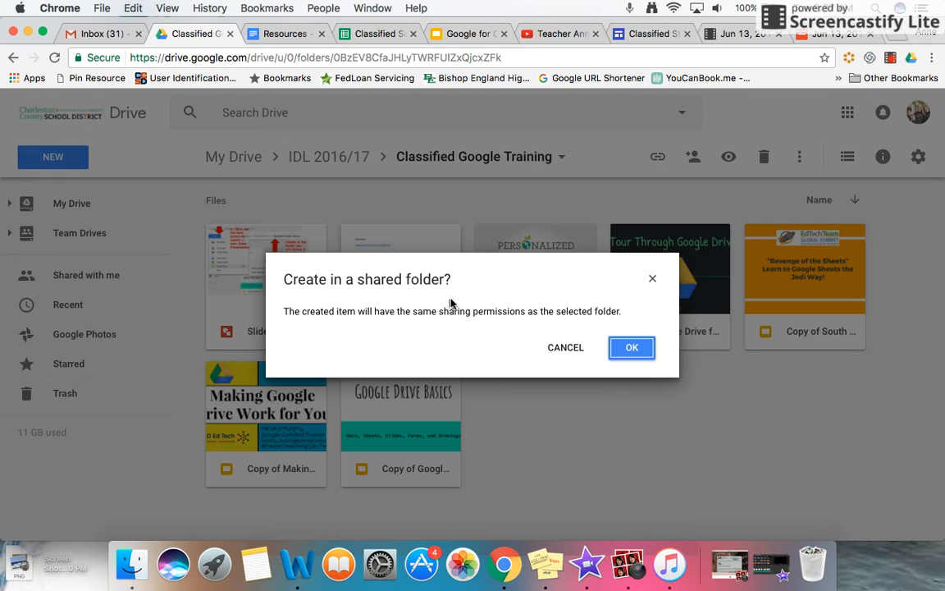
left_click(631, 348)
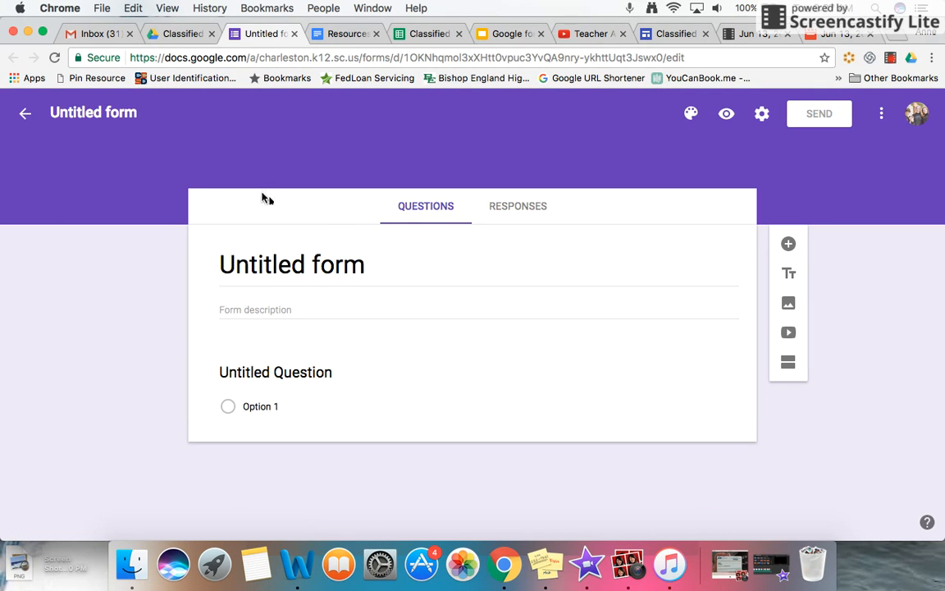
- Title the form "Delete Me" and apply the same name to the form file
left_click(324, 275)
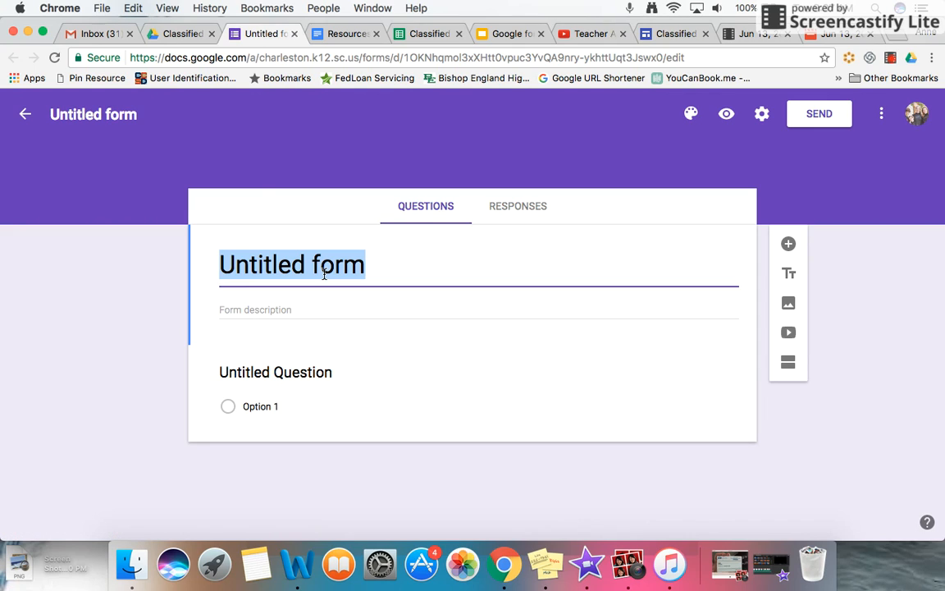
type("Dele")
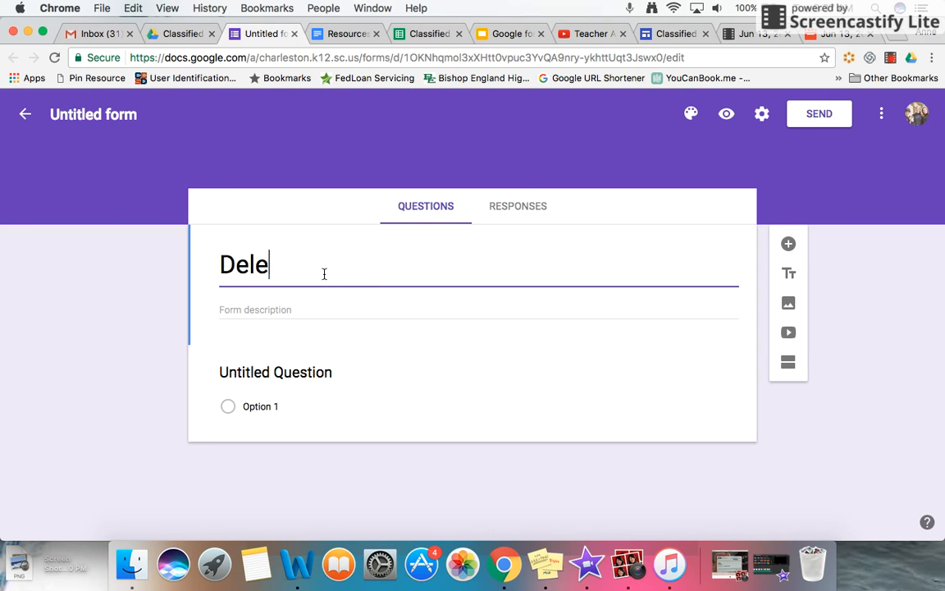
type("te Me")
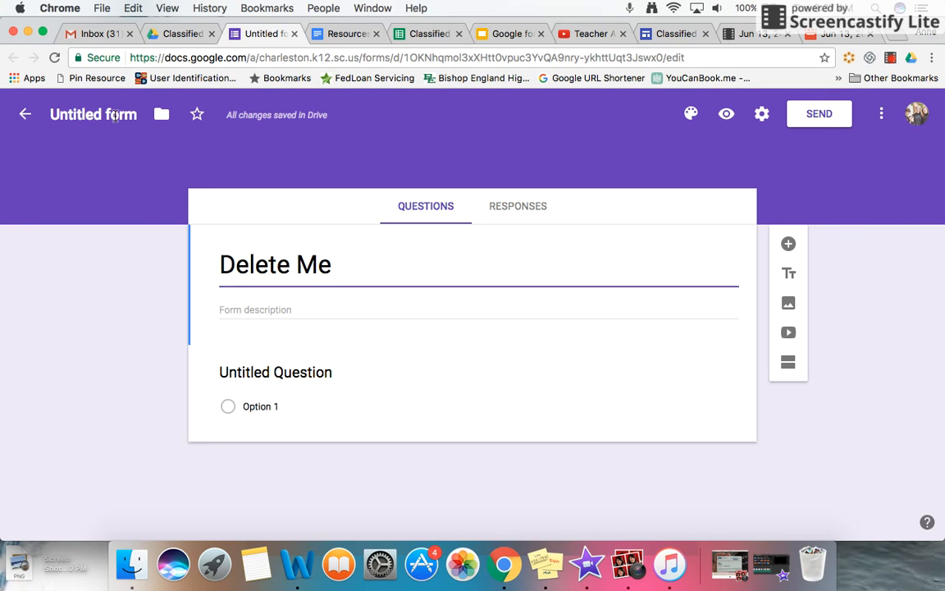
left_click(116, 114)
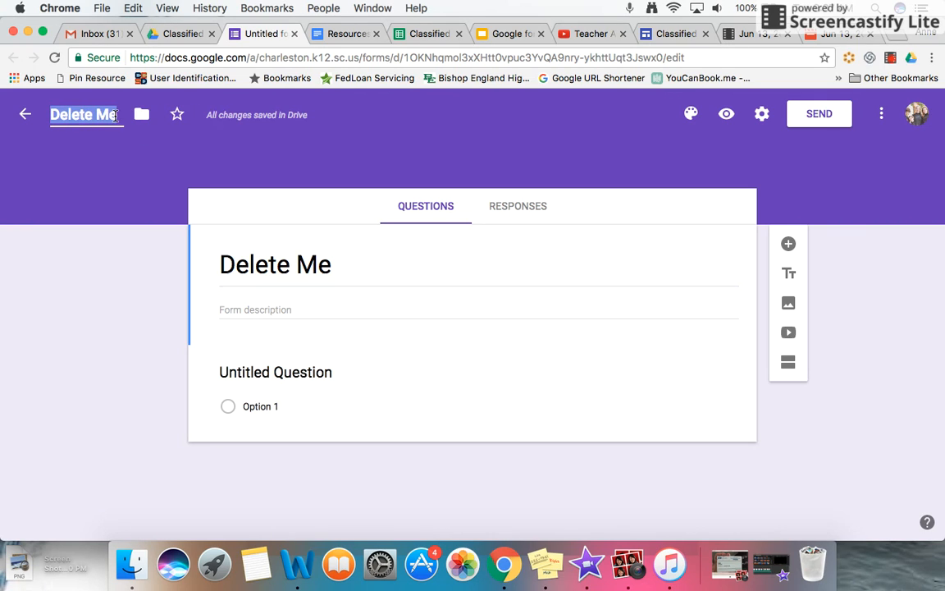
left_click(371, 274)
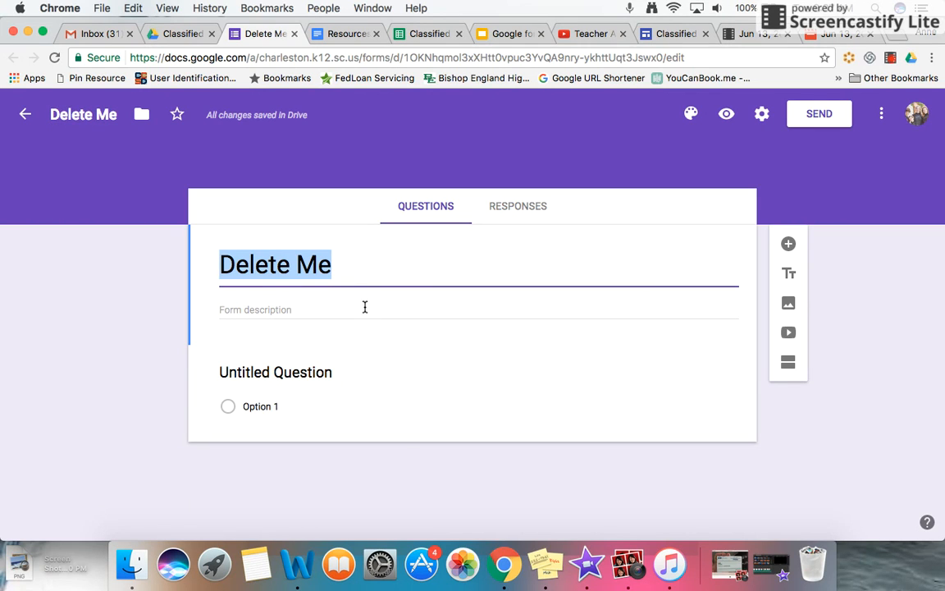
- Enter "Practice" as the form description
left_click(367, 305)
left_click(327, 313)
type("Practice")
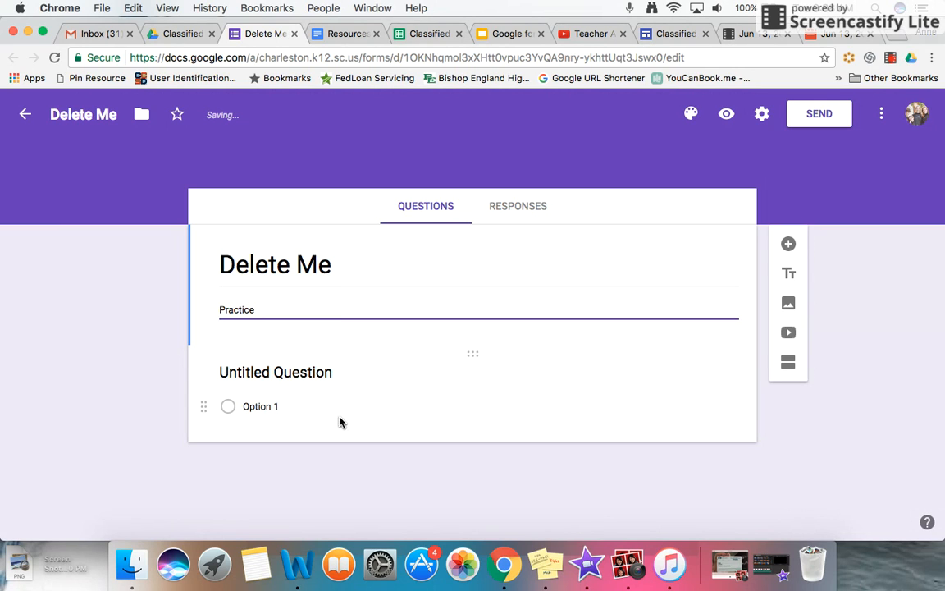
- Apply the colourful jelly bean image from the Work and School themes as the form's header
left_click(690, 114)
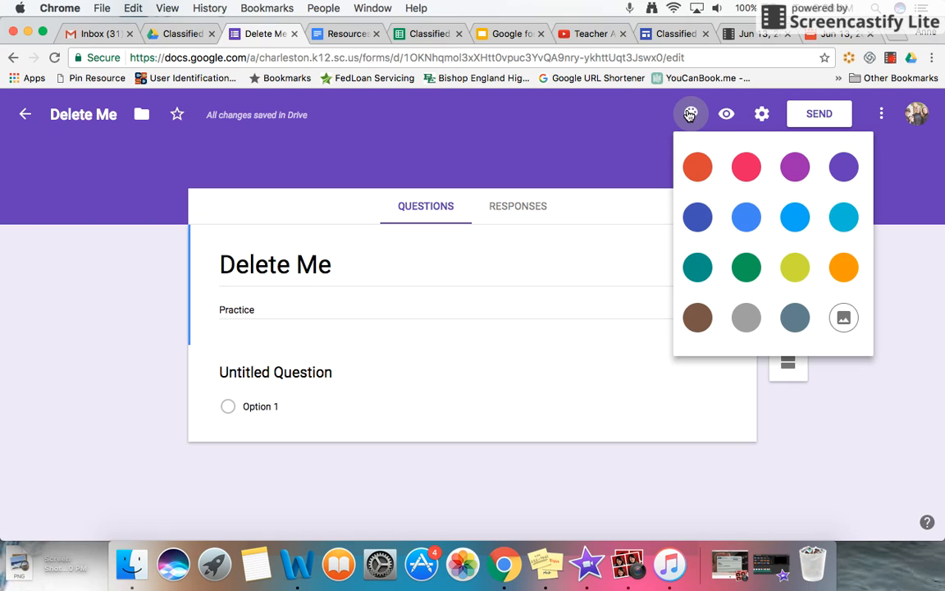
left_click(846, 322)
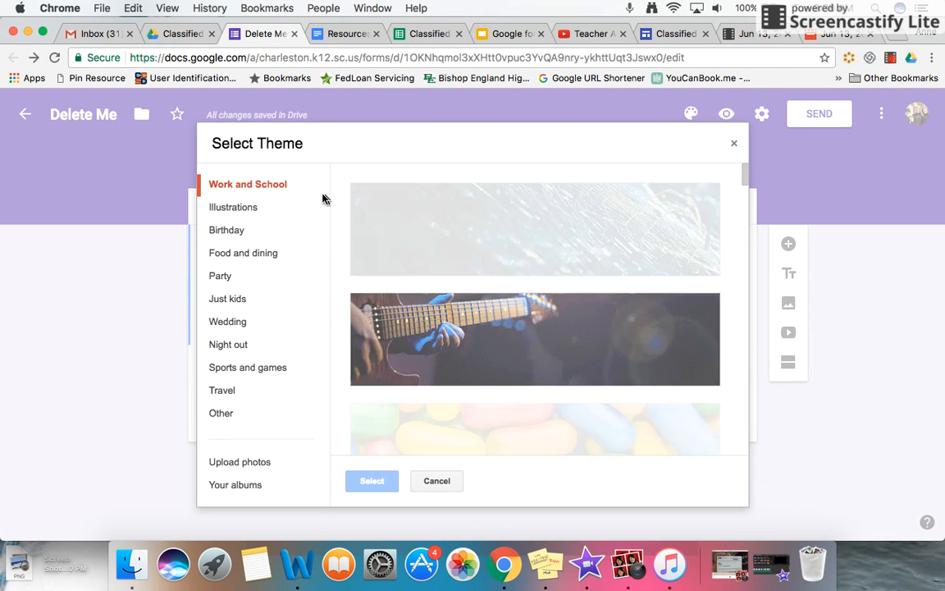
left_click(472, 433)
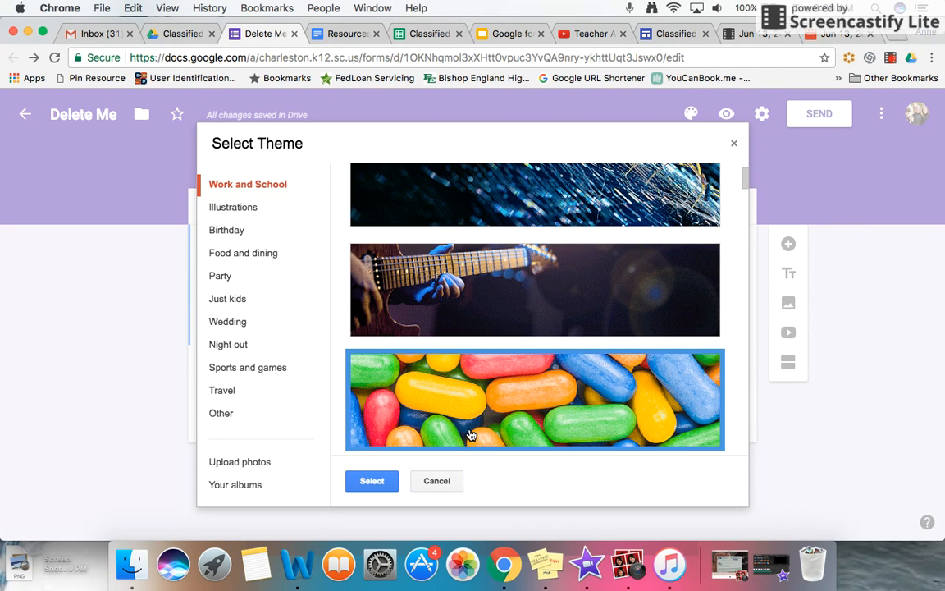
left_click(371, 482)
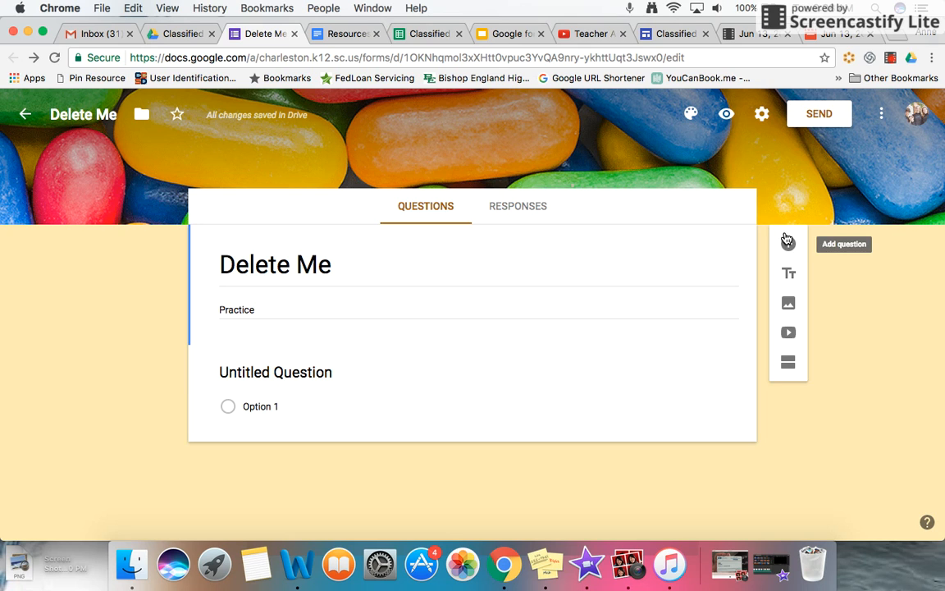
- Replace the untitled question's text with "What do you use forms for?"
left_click(349, 383)
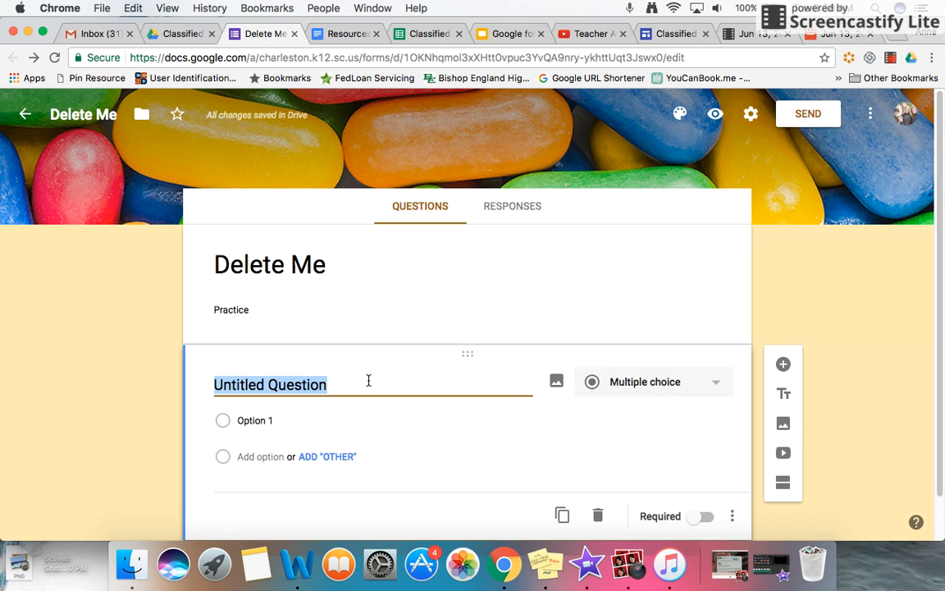
type("What do")
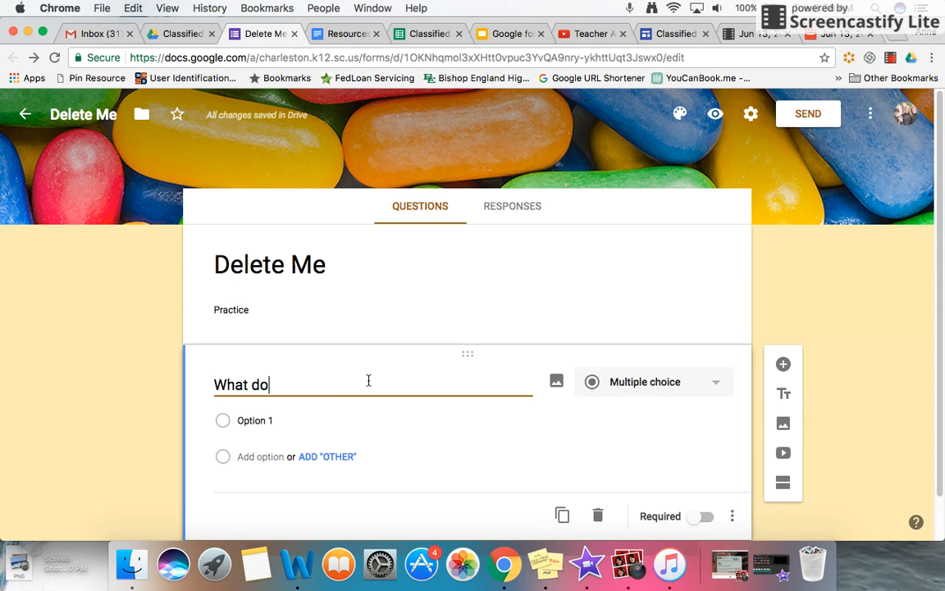
key("BackSpace")
key("BackSpace")
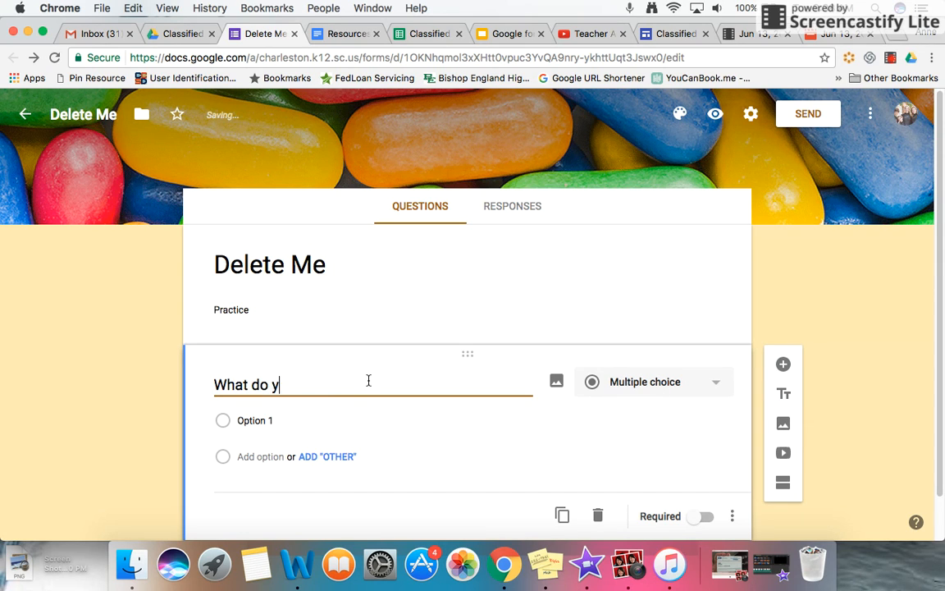
type("you use forms for?")
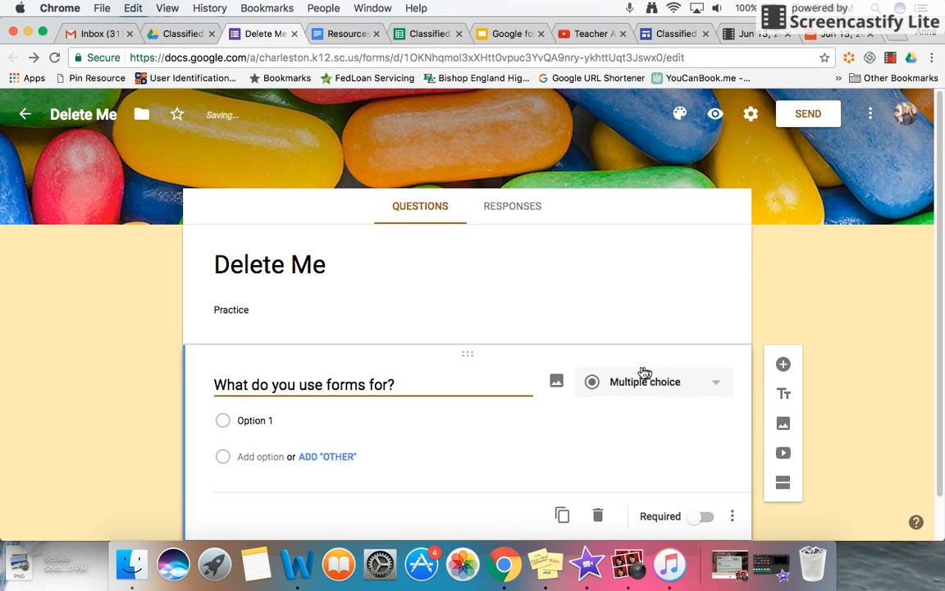
- Try the Short answer and Dropdown answer types on the forms question
left_click(655, 390)
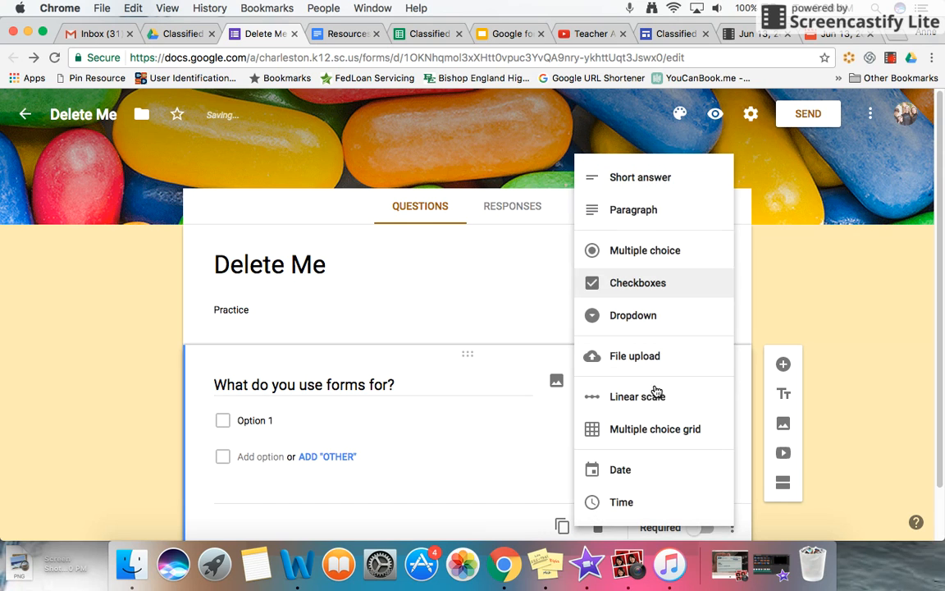
left_click(649, 179)
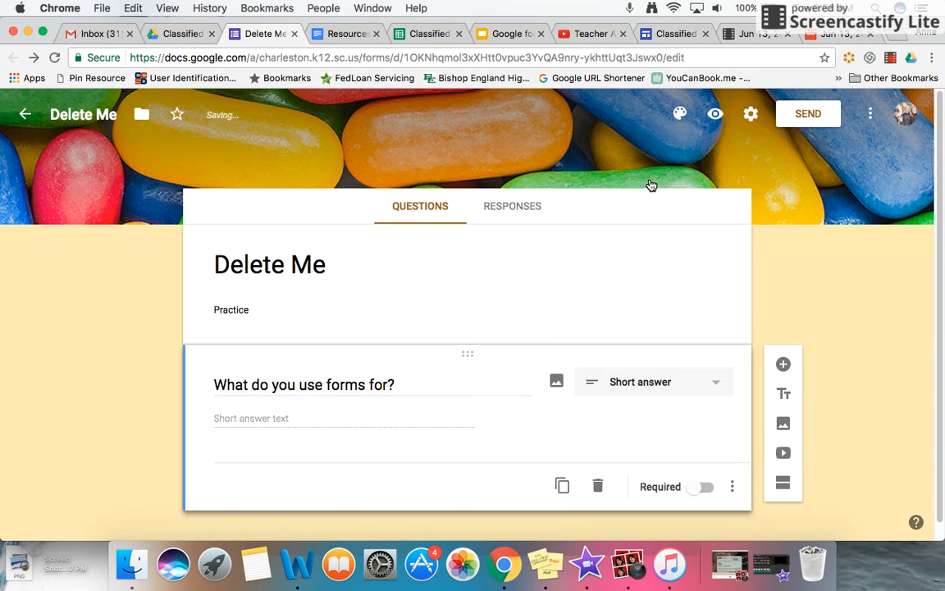
left_click(649, 381)
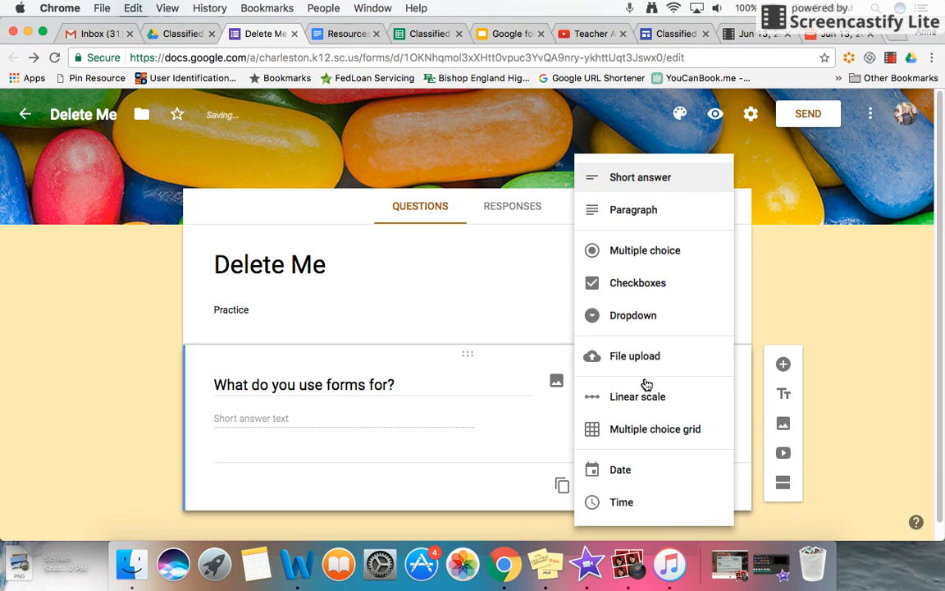
left_click(630, 319)
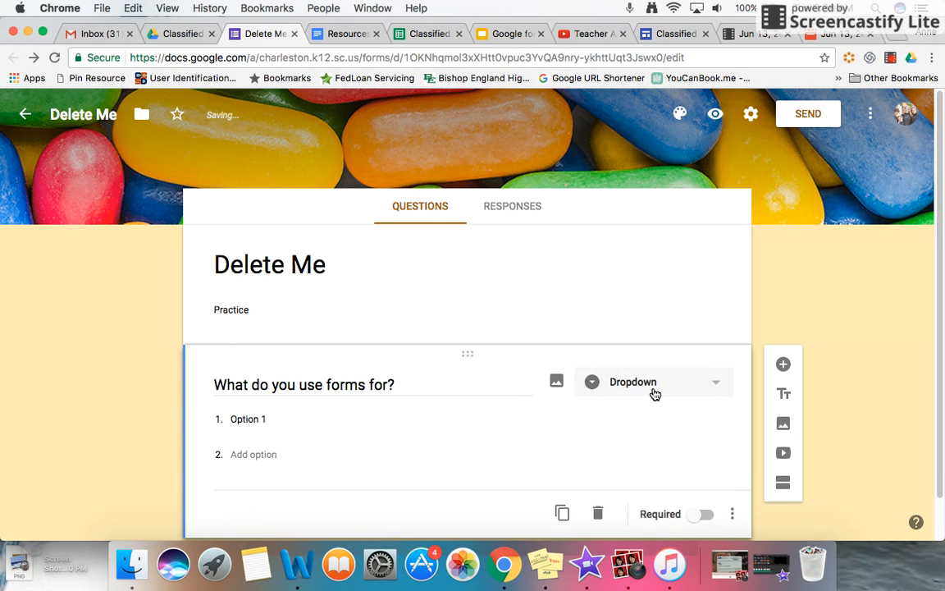
- Set the question's answer type to Date and add a new blank question below it
left_click(654, 392)
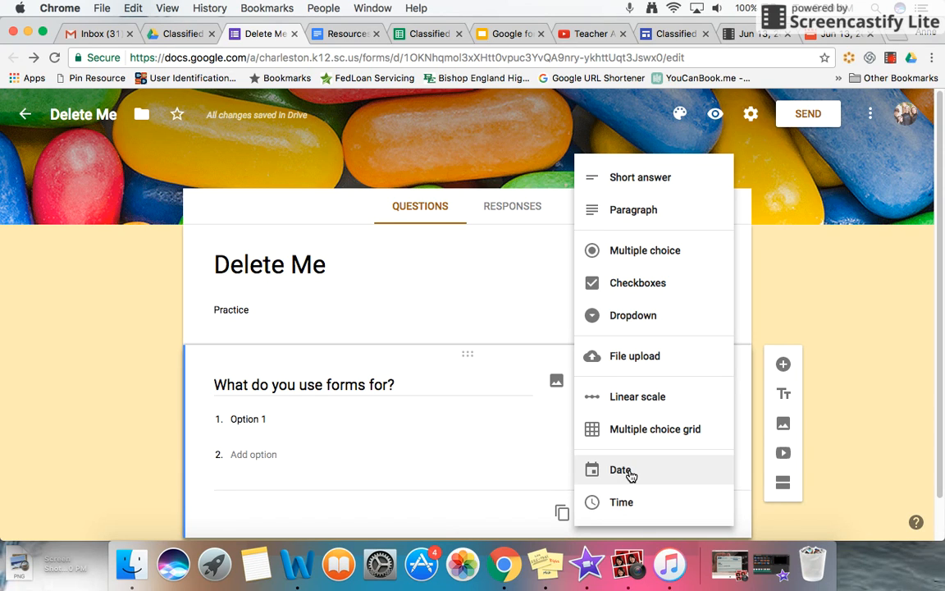
left_click(623, 471)
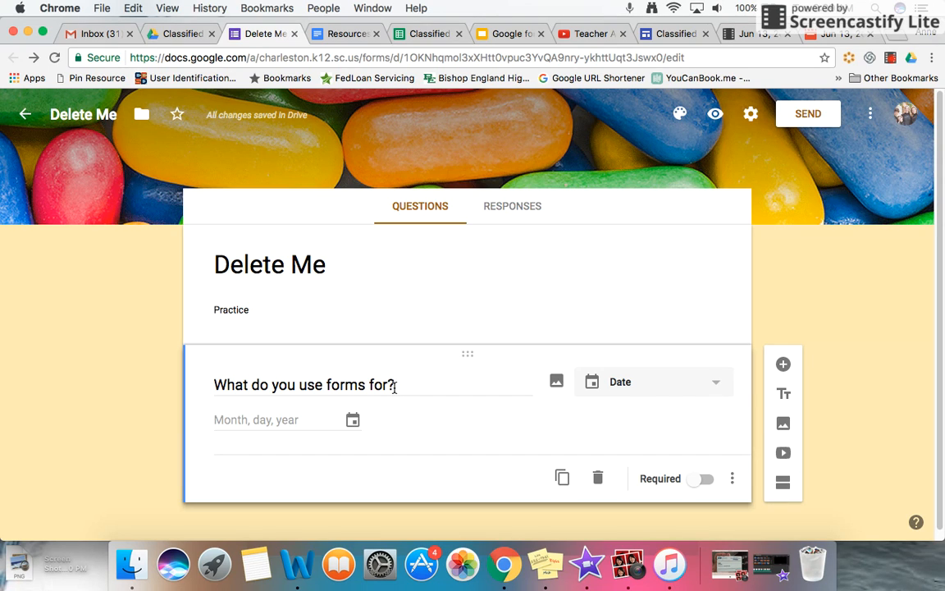
left_click(707, 385)
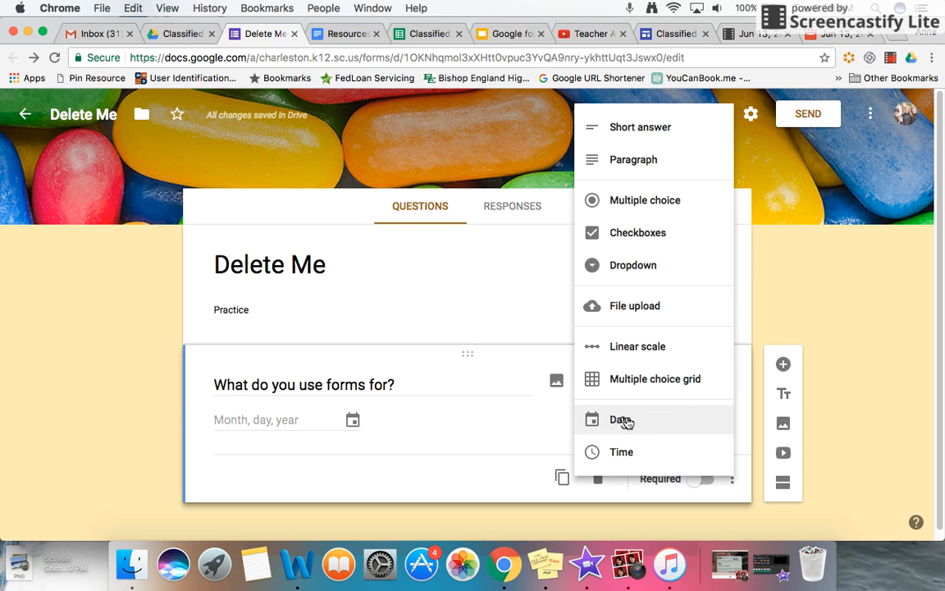
left_click(847, 284)
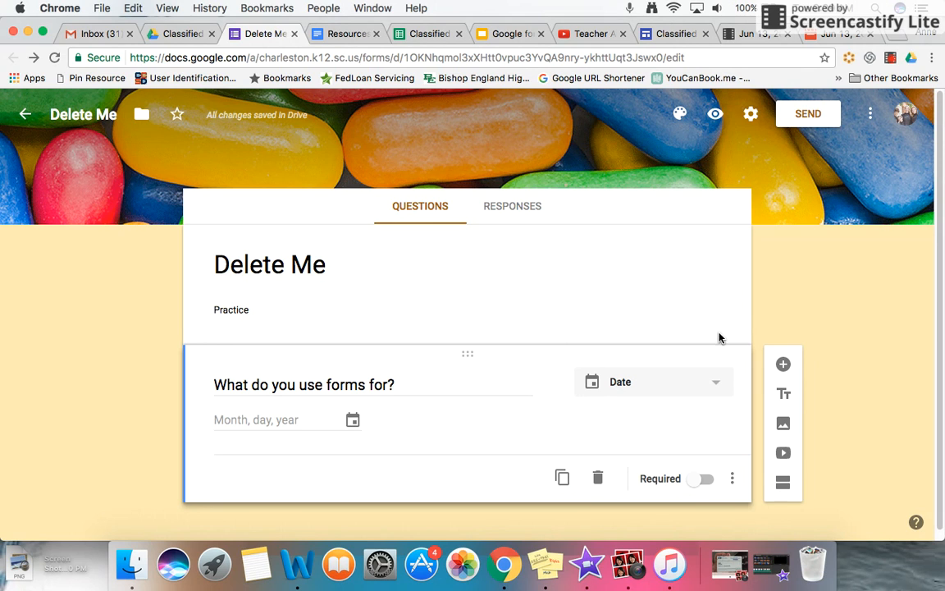
left_click(783, 369)
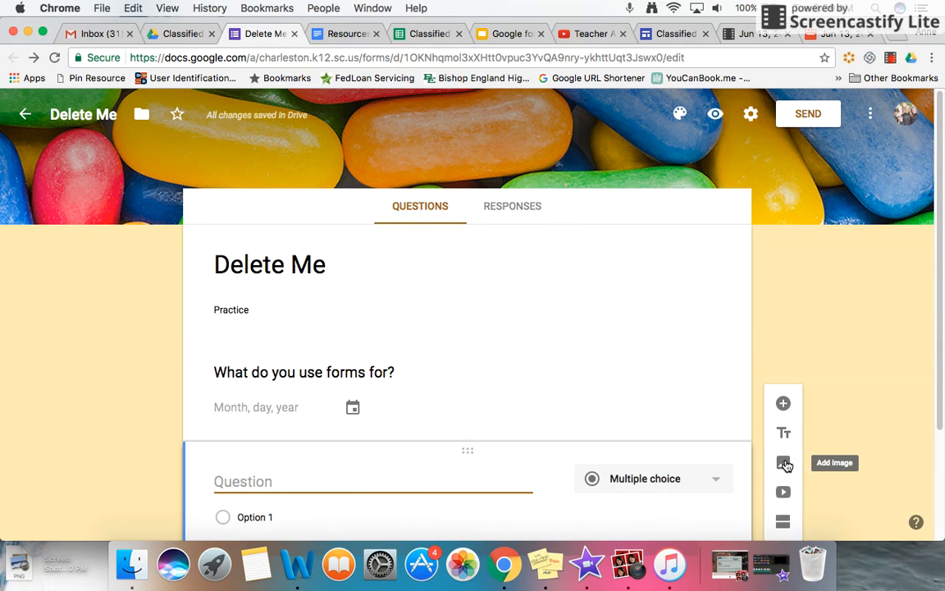
left_click(784, 464)
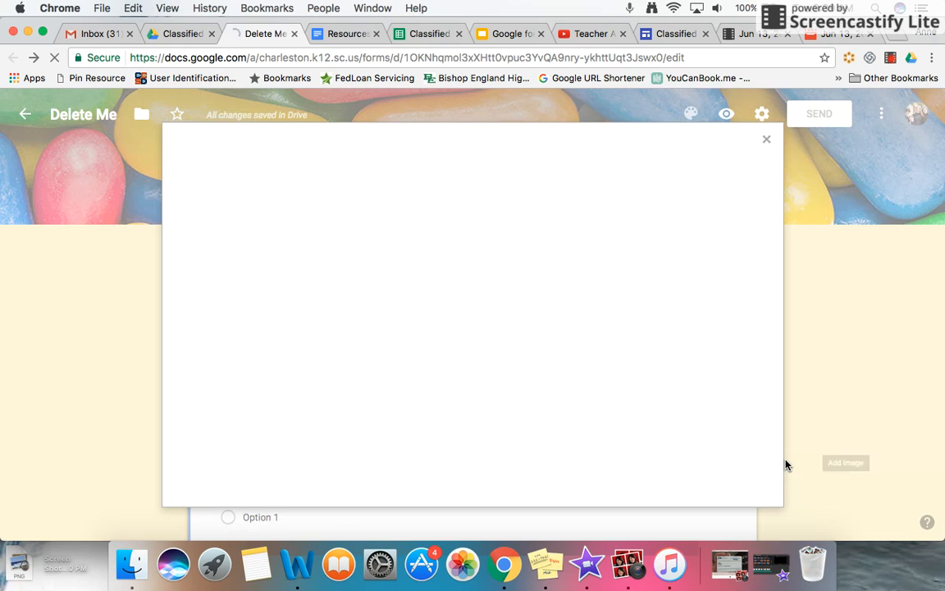
left_click(770, 147)
scroll(626, 345, "down", 3)
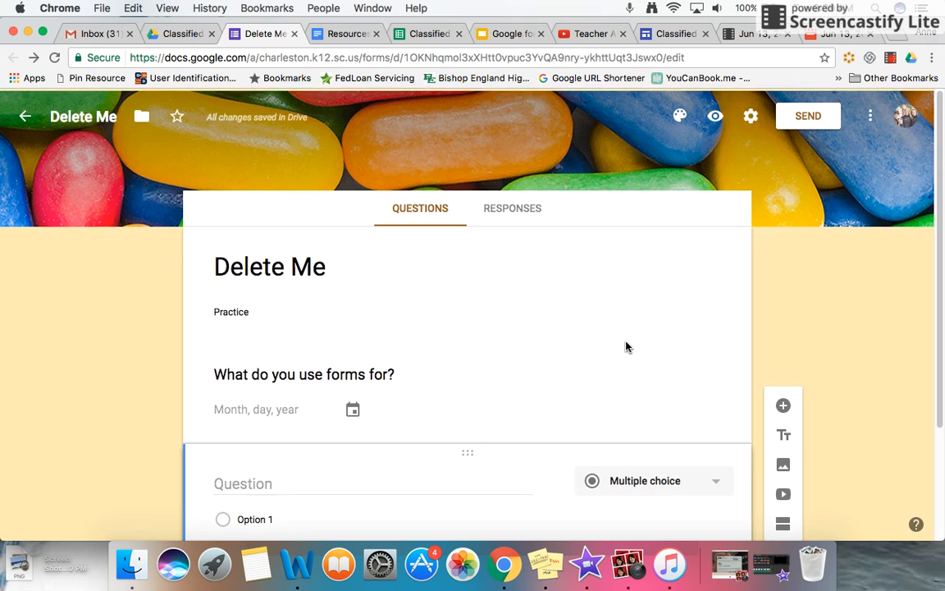
scroll(627, 345, "up", 2)
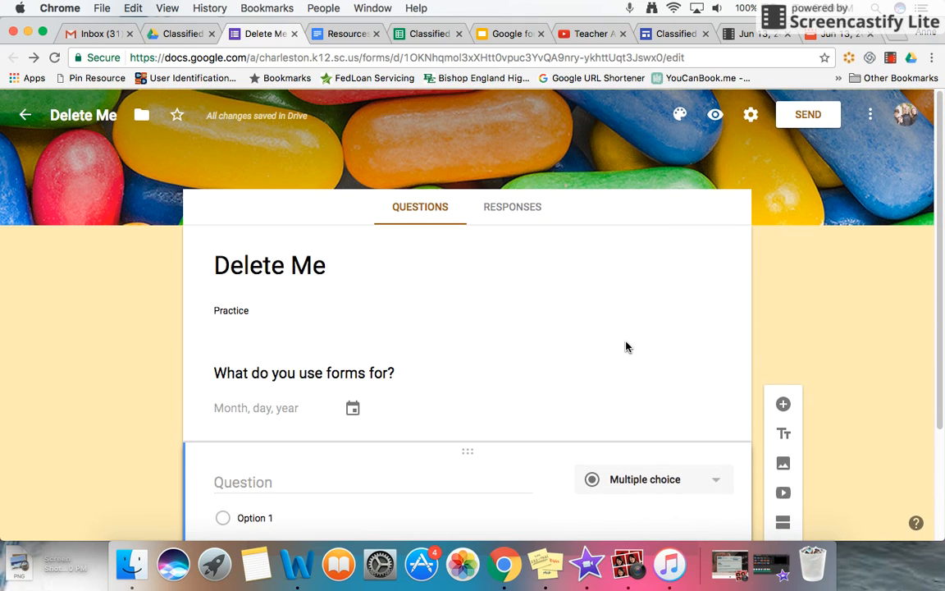
- Create a new spreadsheet from the form's responses view as the destination for collected responses
left_click(512, 211)
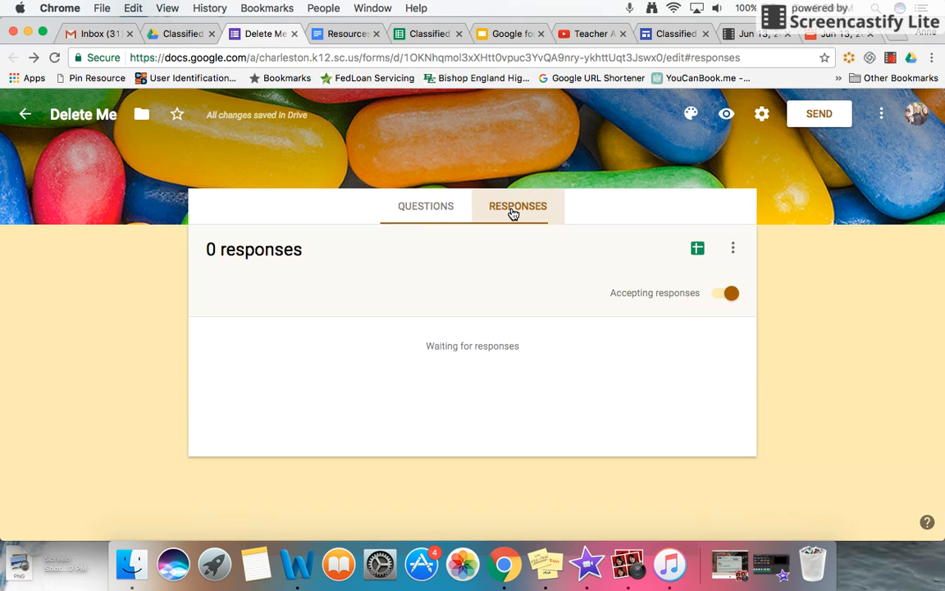
left_click(423, 208)
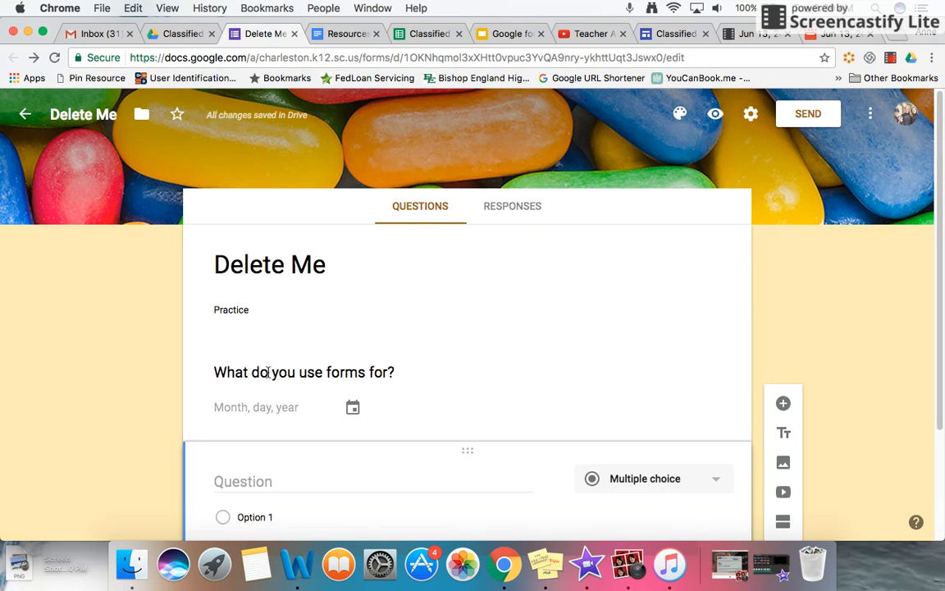
left_click(513, 209)
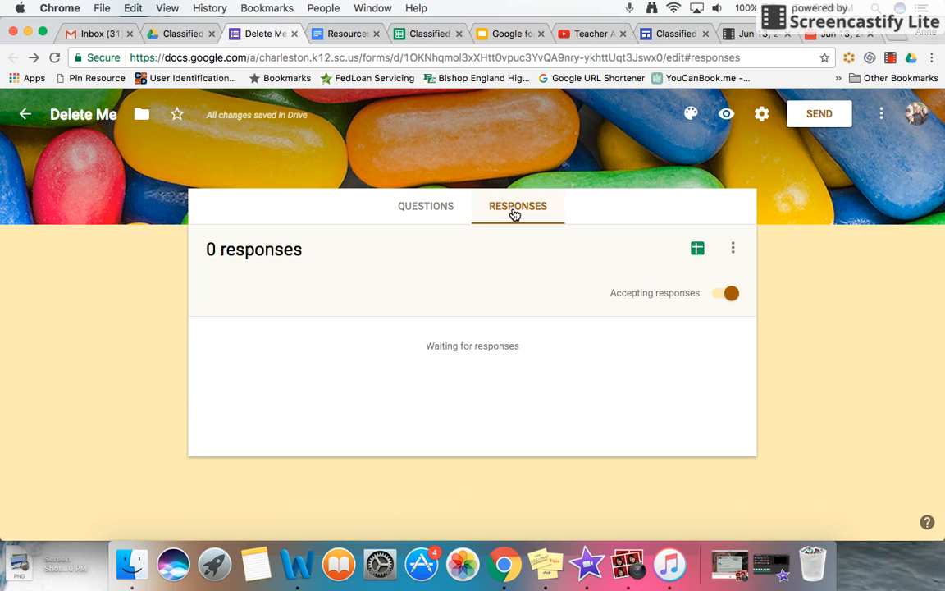
left_click(697, 250)
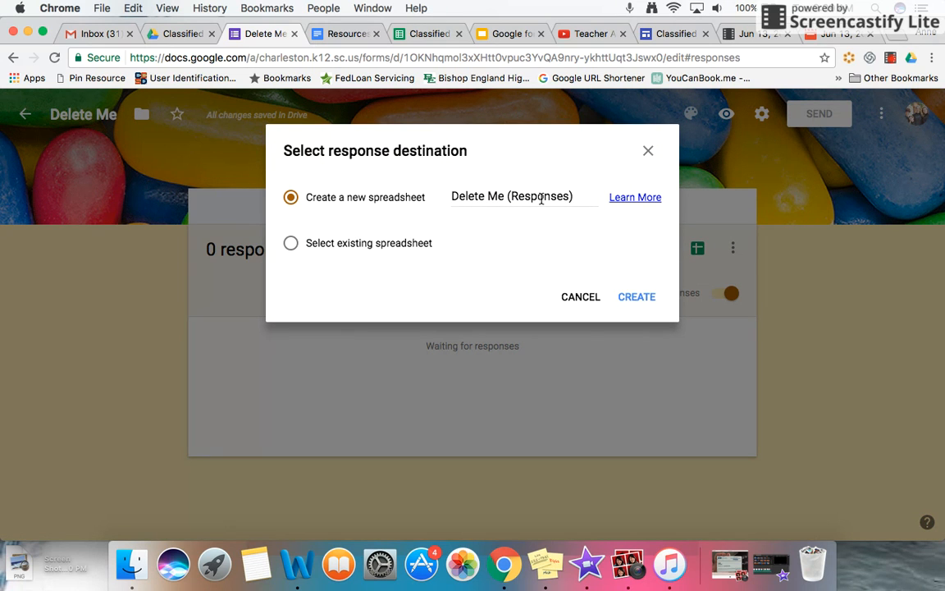
left_click(638, 296)
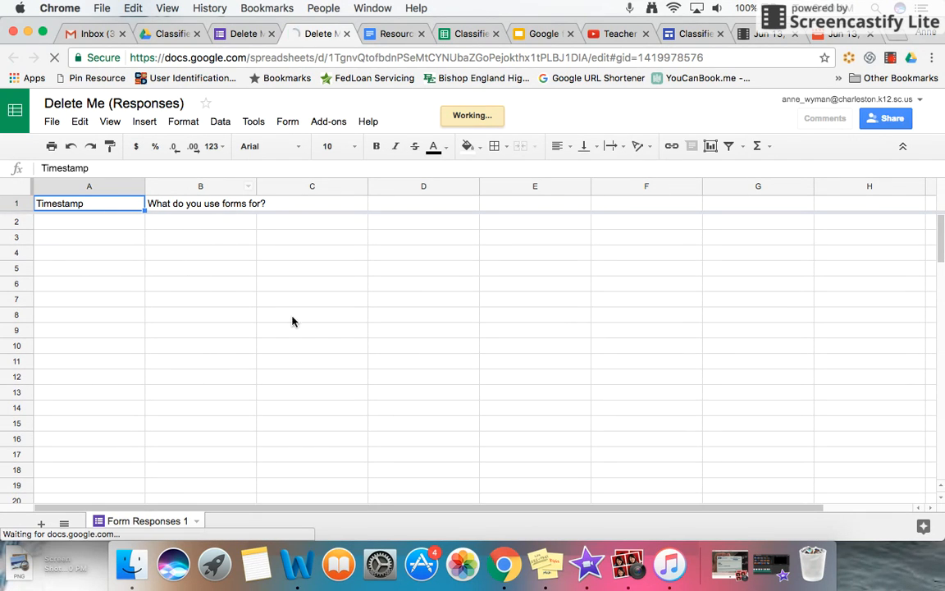
- Check the Classified Google Training folder in Drive for the form and its responses spreadsheet, and view the form's general settings
left_click(173, 34)
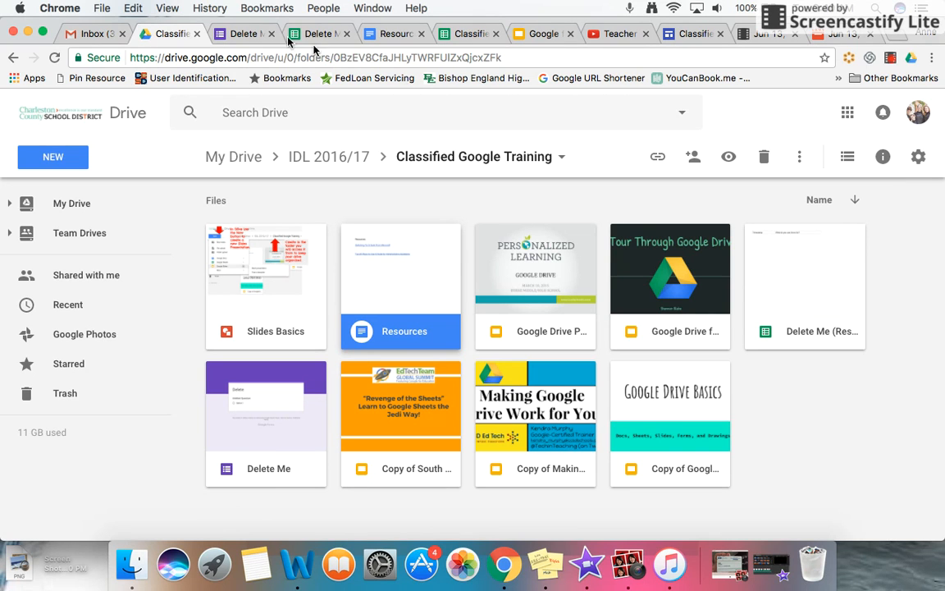
left_click(243, 33)
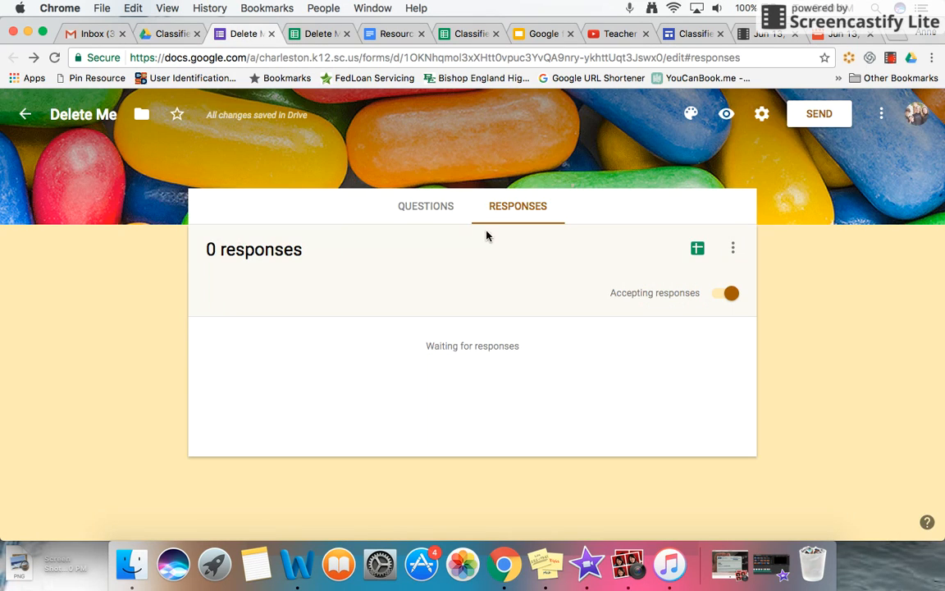
left_click(761, 114)
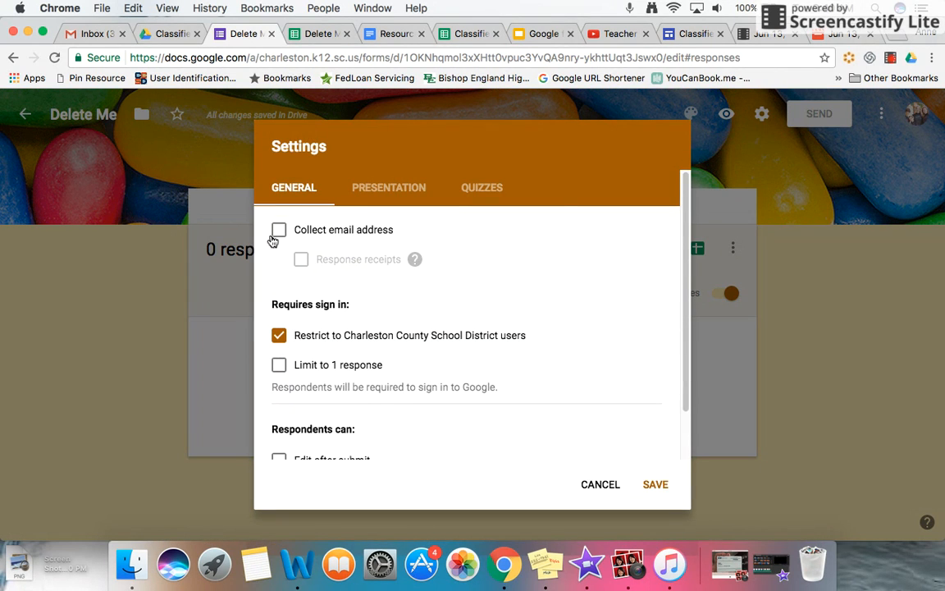
left_click(599, 485)
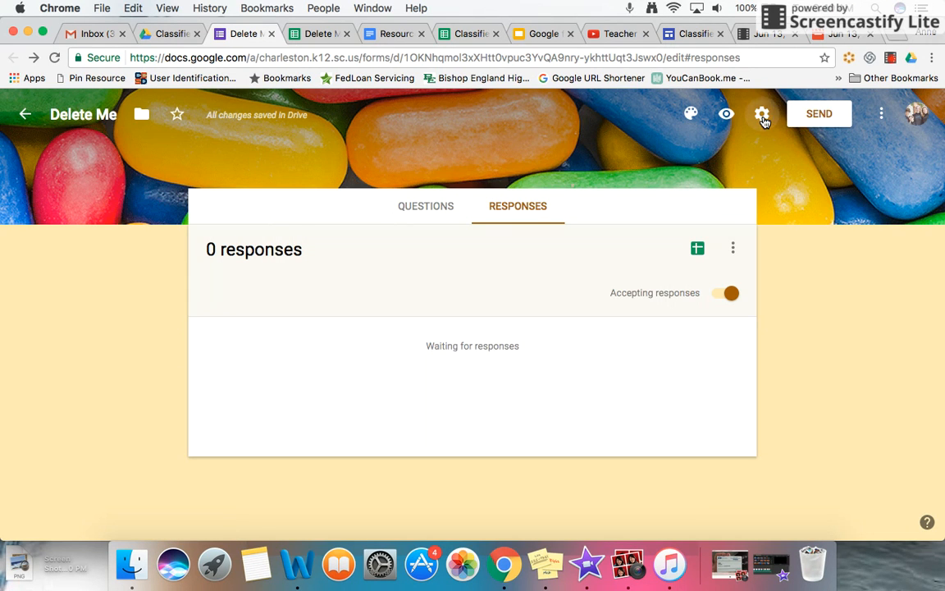
- Turn on email address collection in the form's settings and set response receipts to Always
left_click(762, 115)
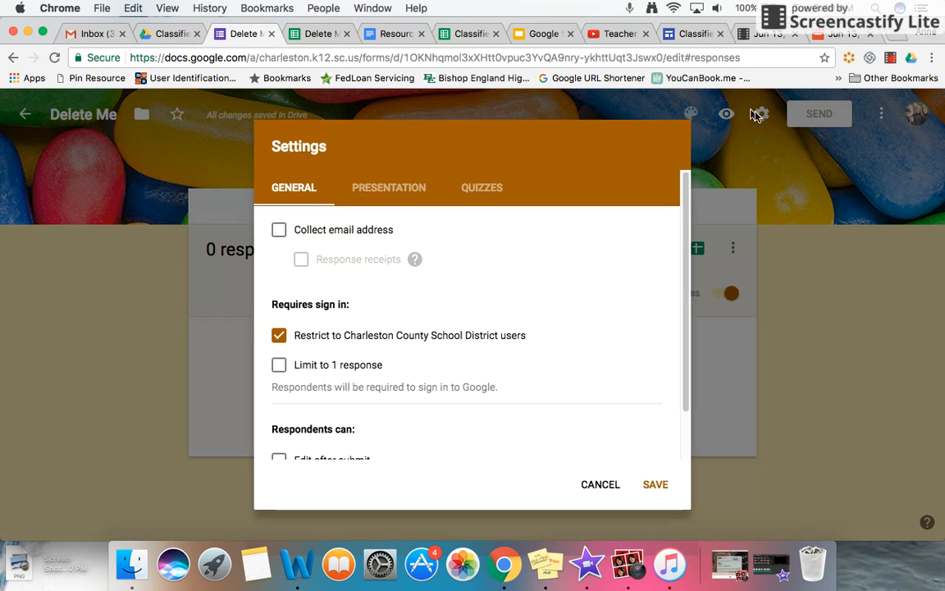
left_click(279, 235)
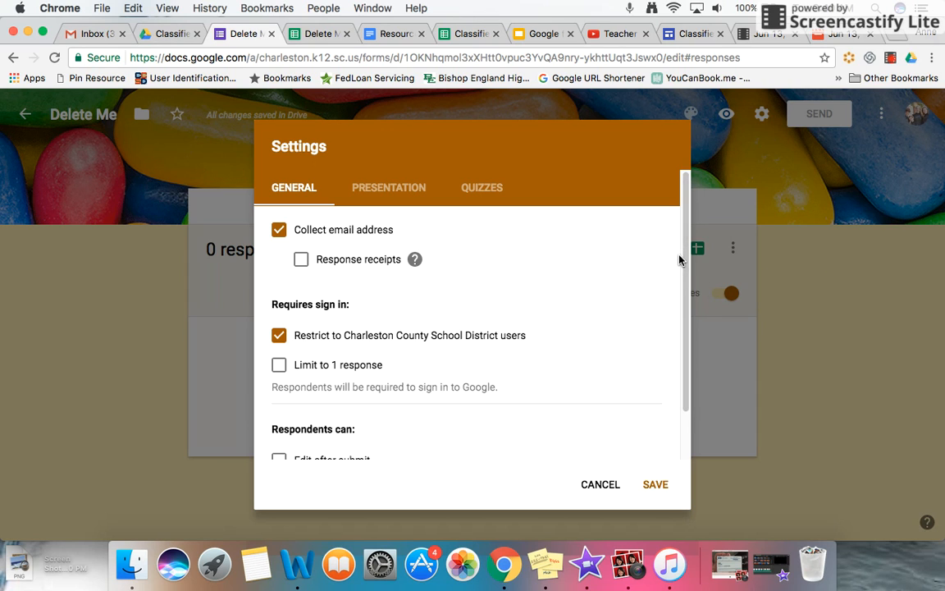
scroll(683, 254, "down", 2)
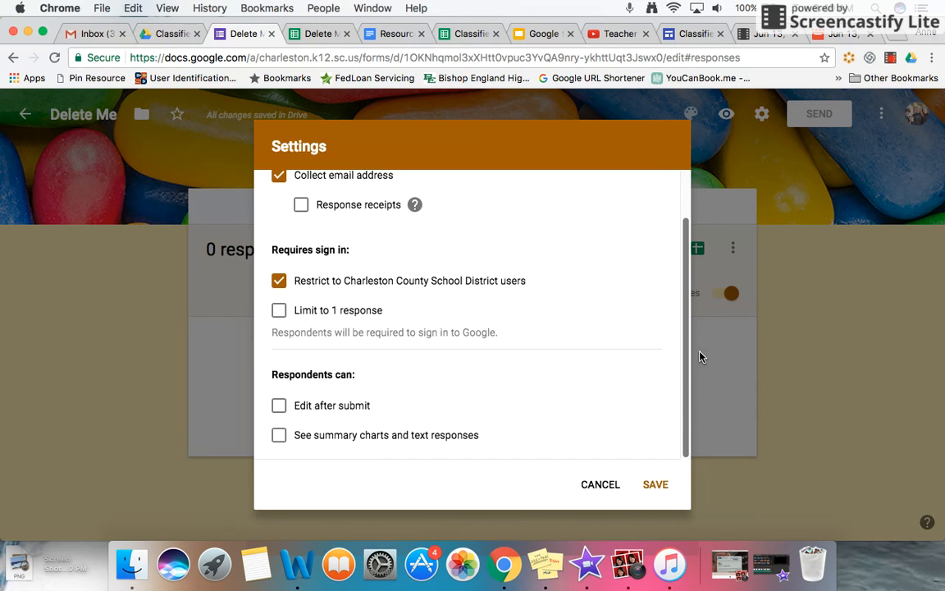
scroll(679, 264, "up", 2)
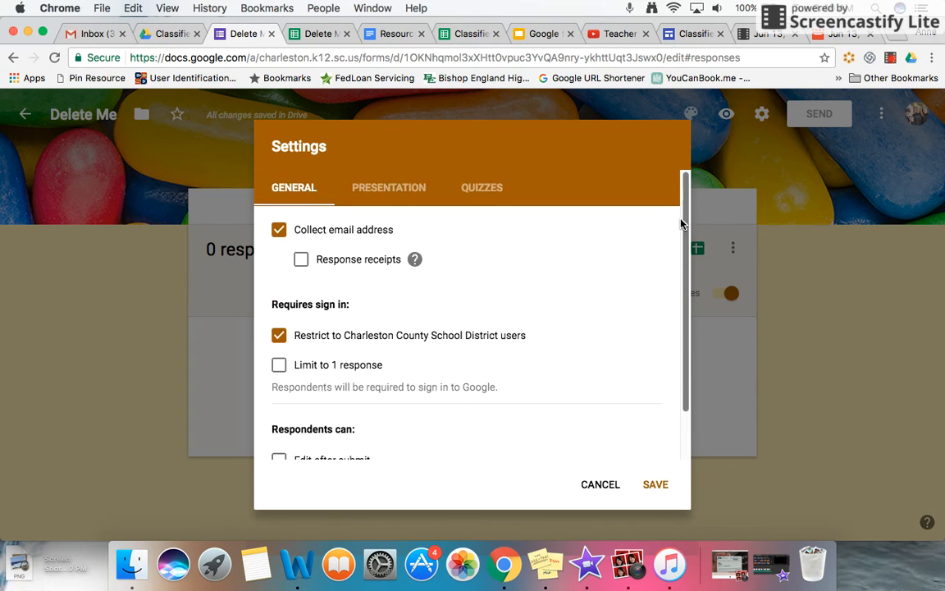
left_click(301, 259)
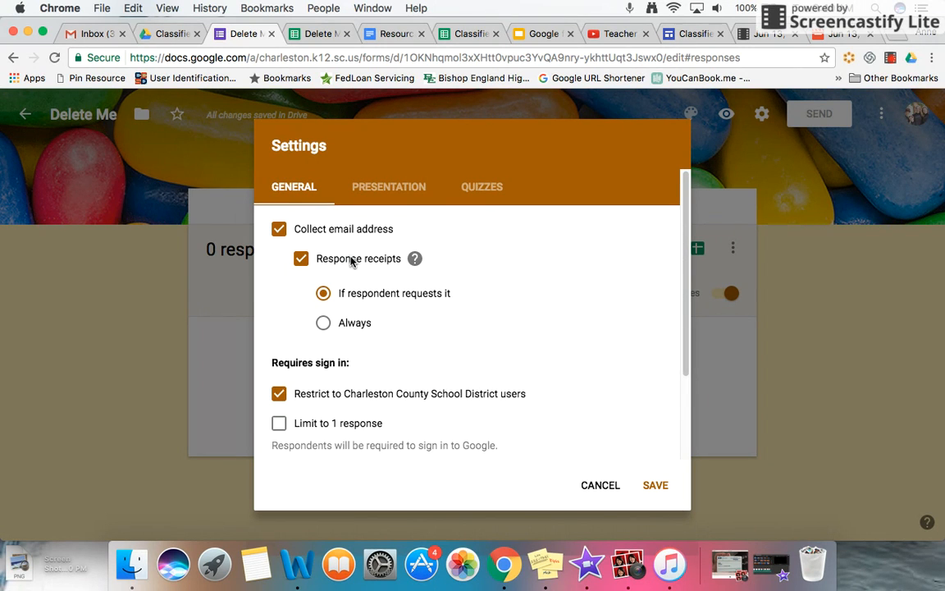
left_click(321, 322)
- Limit the form to 1 response, remove the restriction to Charleston County School District users, and save the settings
left_click(279, 422)
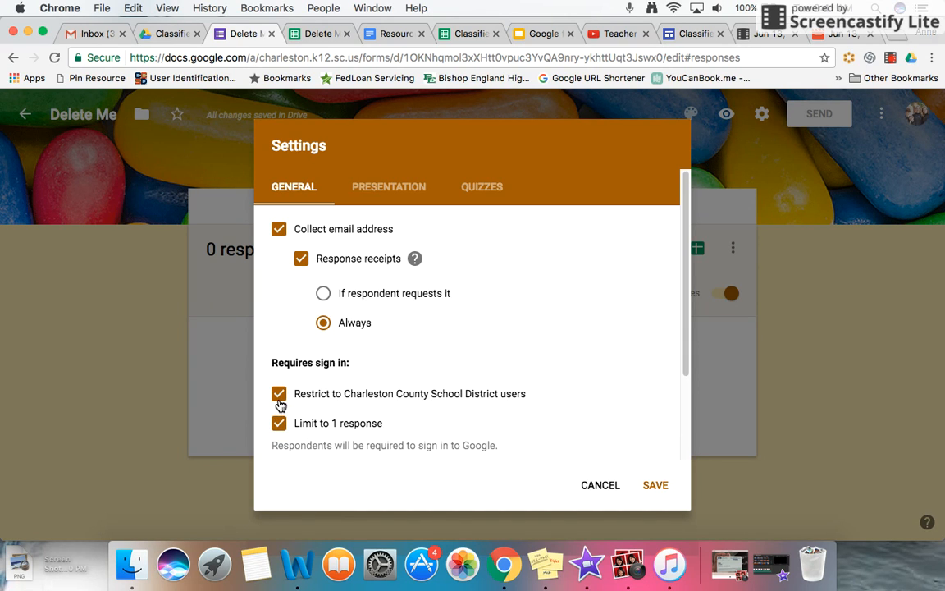
left_click(279, 396)
left_click(374, 188)
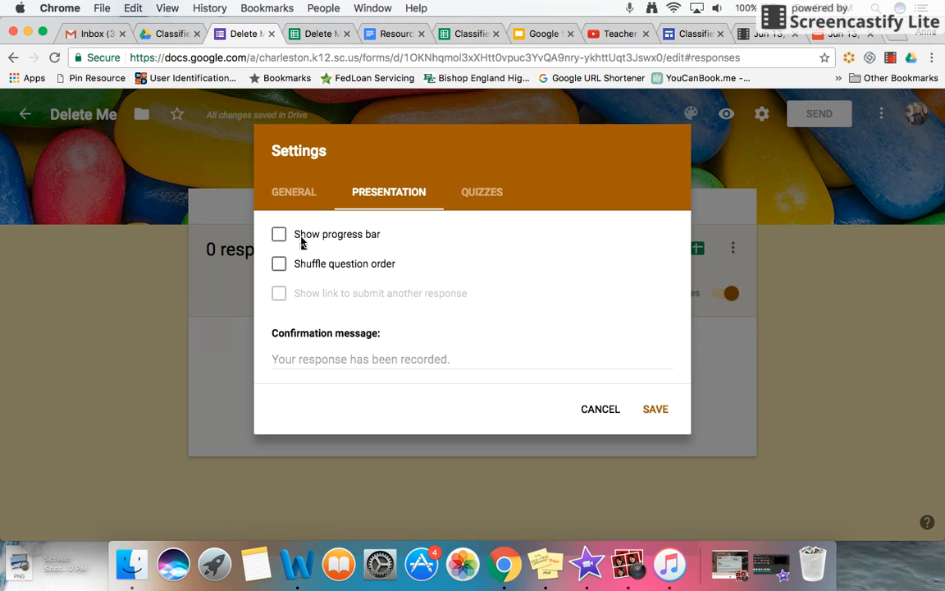
left_click(281, 189)
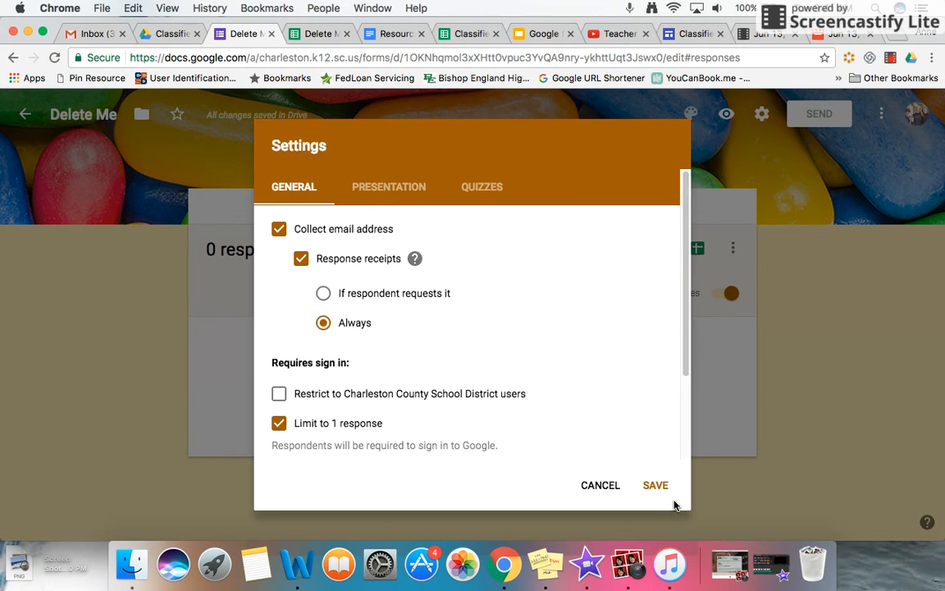
left_click(655, 485)
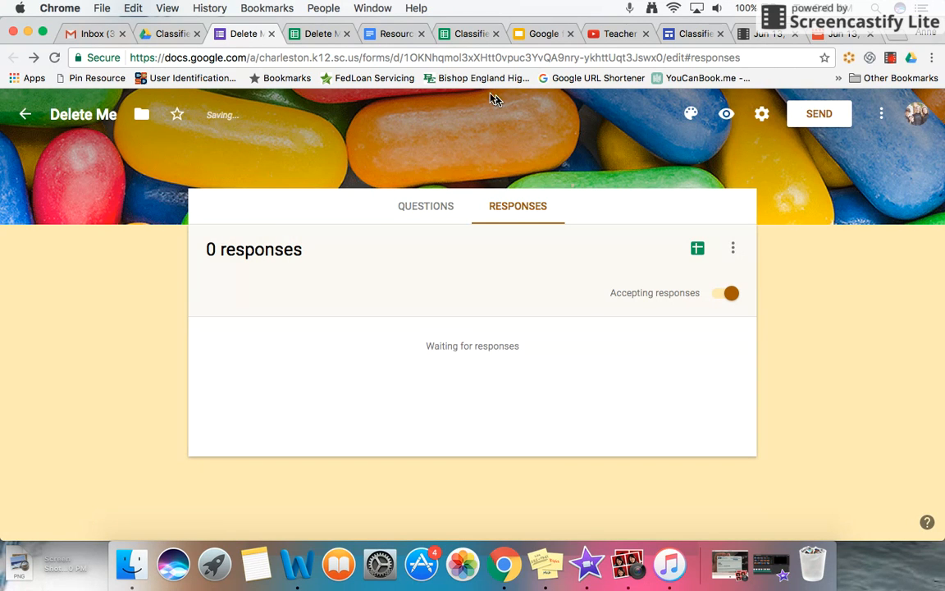
- Reload the responses spreadsheet and move the Email Address column to column B, directly after Timestamp
left_click(320, 34)
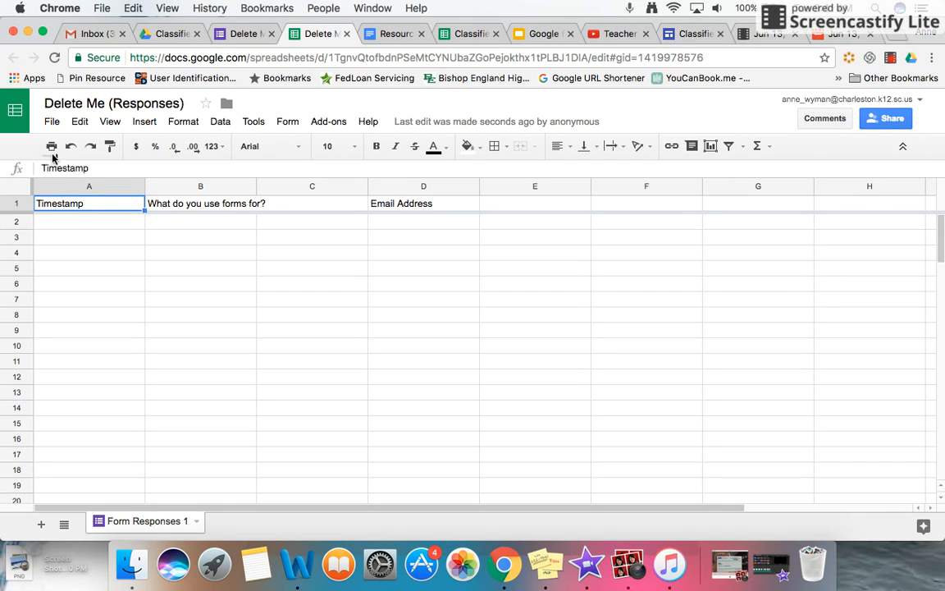
left_click(54, 57)
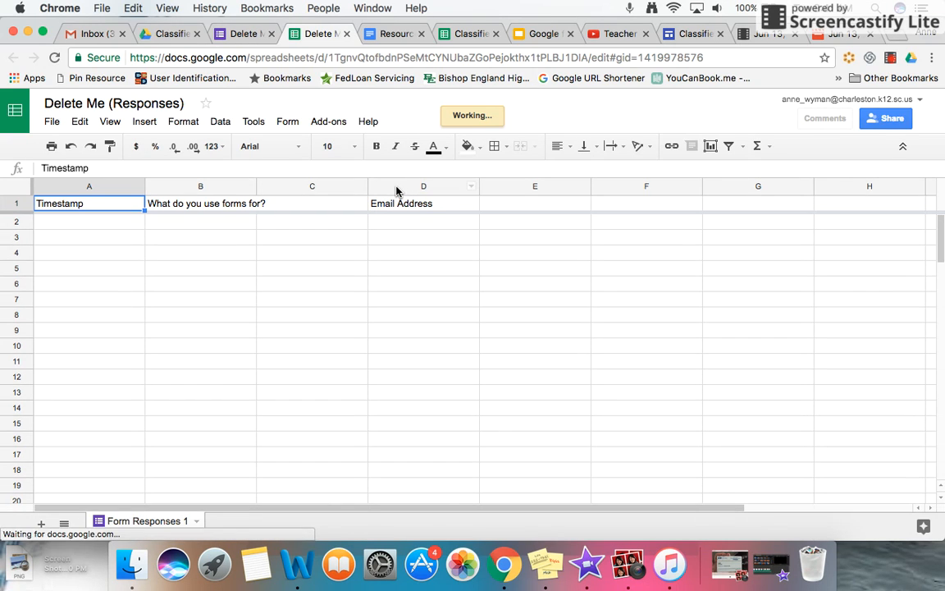
left_click(396, 187)
left_click_drag(396, 187, 179, 187)
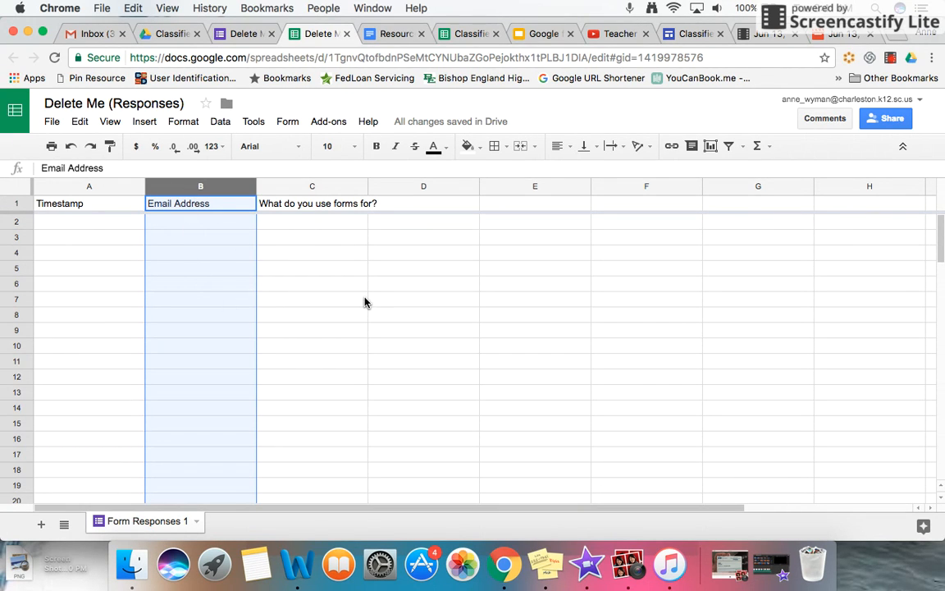
- Review the form's email and link sending options, and close them without sending
left_click(223, 35)
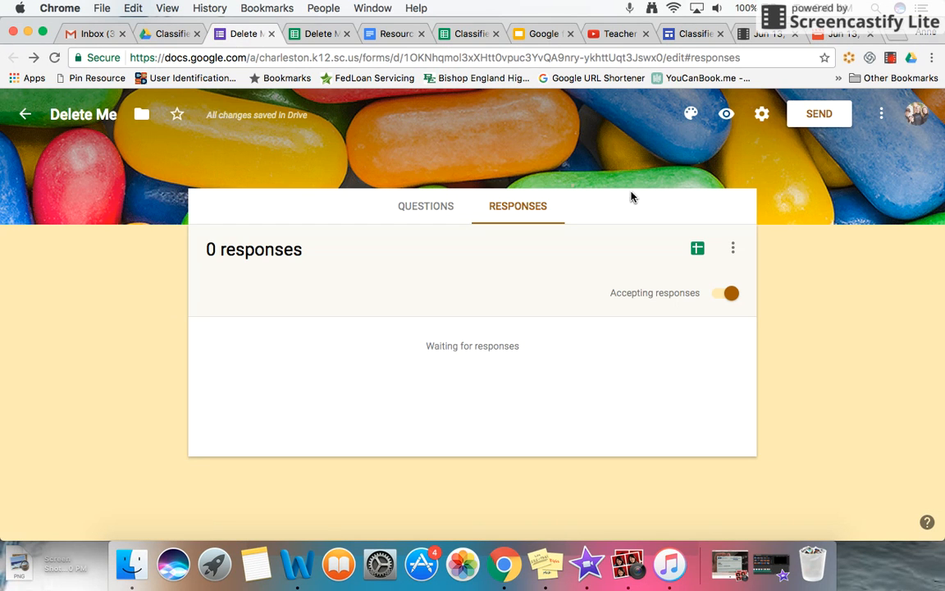
left_click(819, 117)
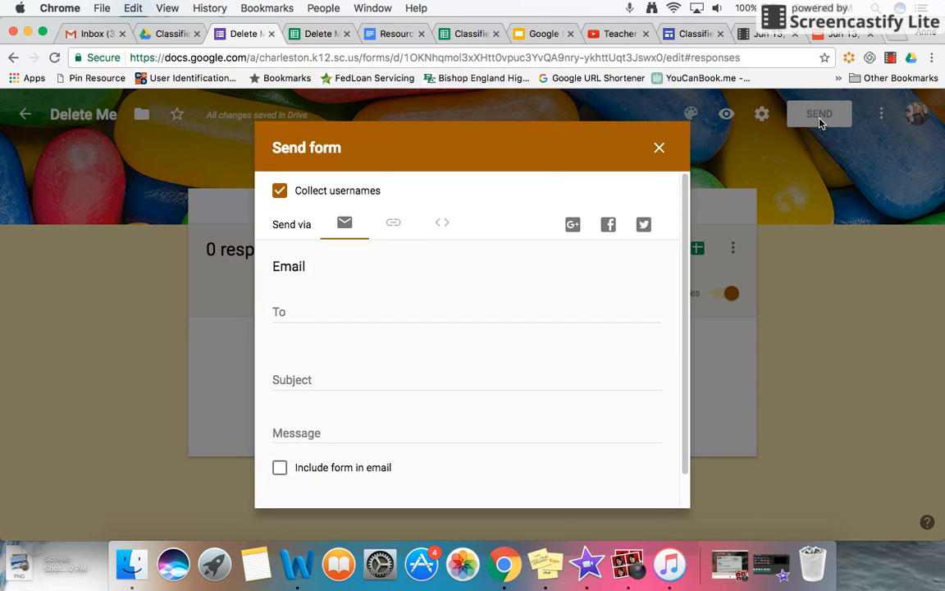
left_click(389, 231)
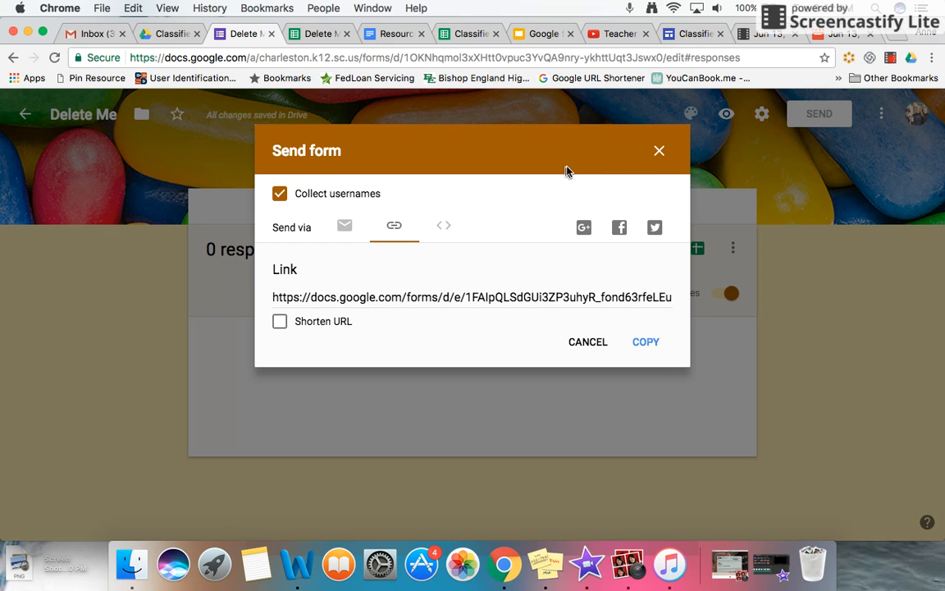
left_click(658, 154)
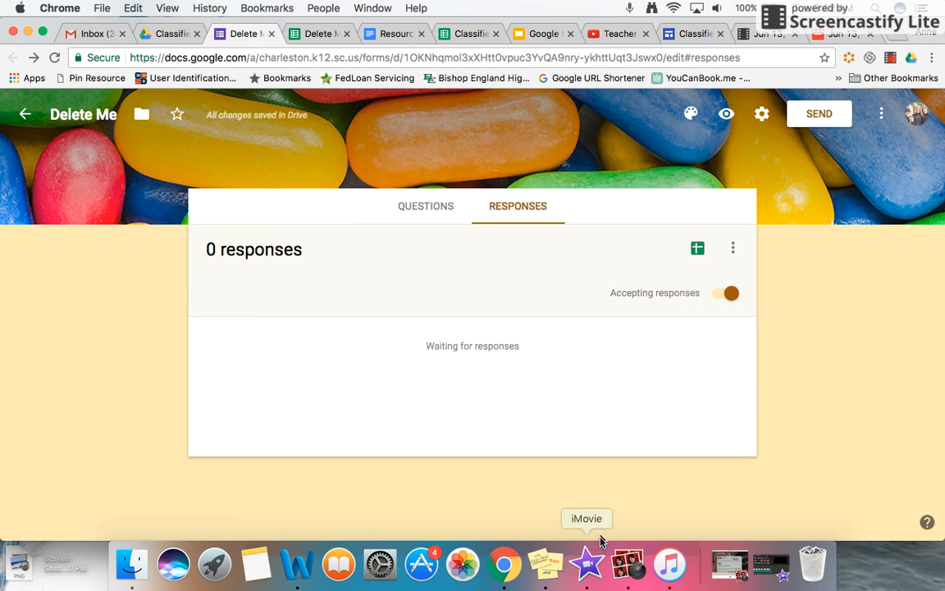